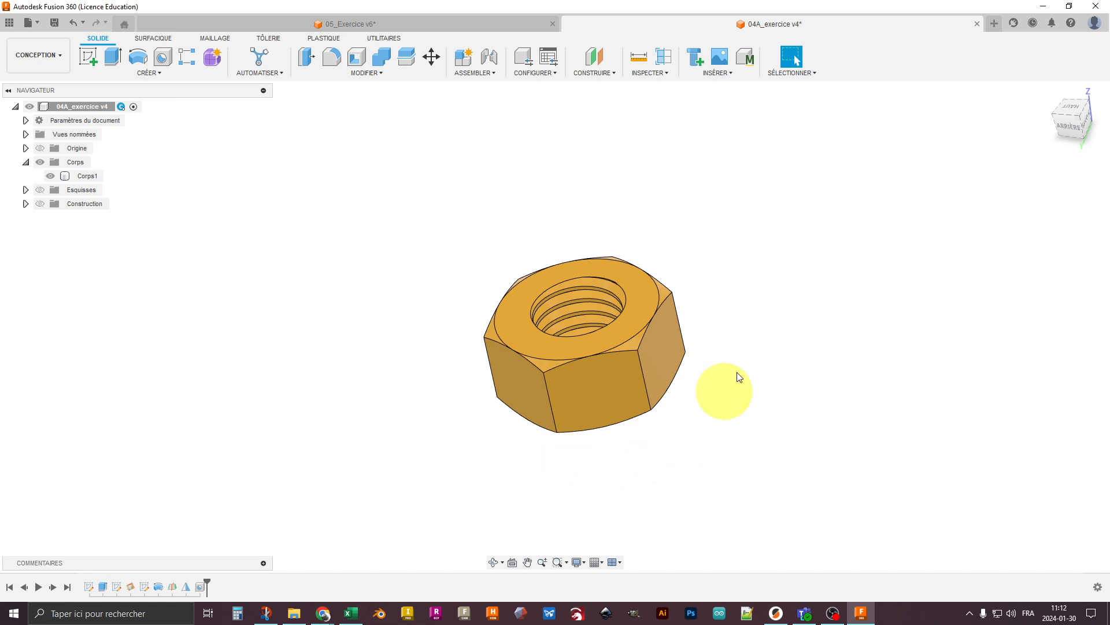
# Step: Open the McMaster-Carr component catalogue for insertion, then reposition and enlarge its window
pyautogui.click(723, 73)
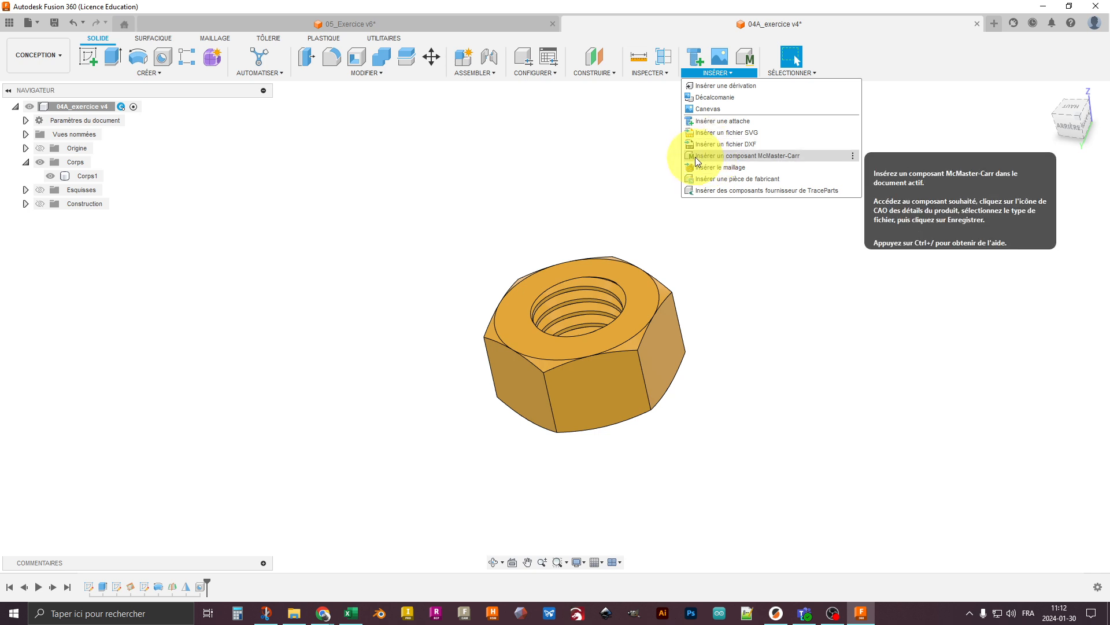
pyautogui.click(754, 156)
pyautogui.moveTo(522, 198); pyautogui.dragTo(420, 18)
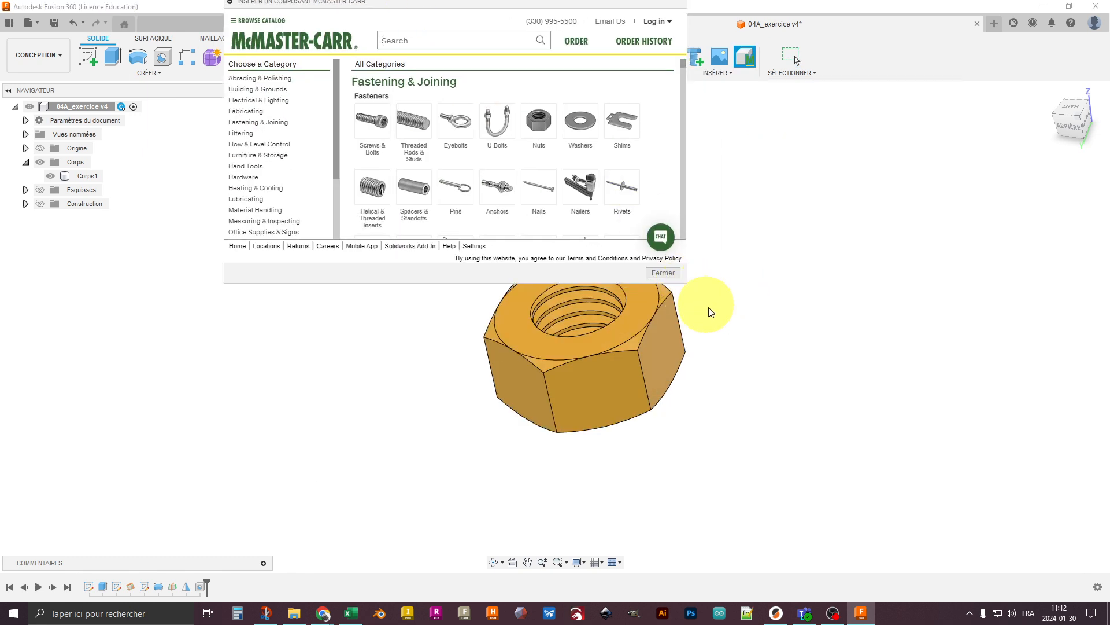
pyautogui.moveTo(687, 284); pyautogui.dragTo(928, 522)
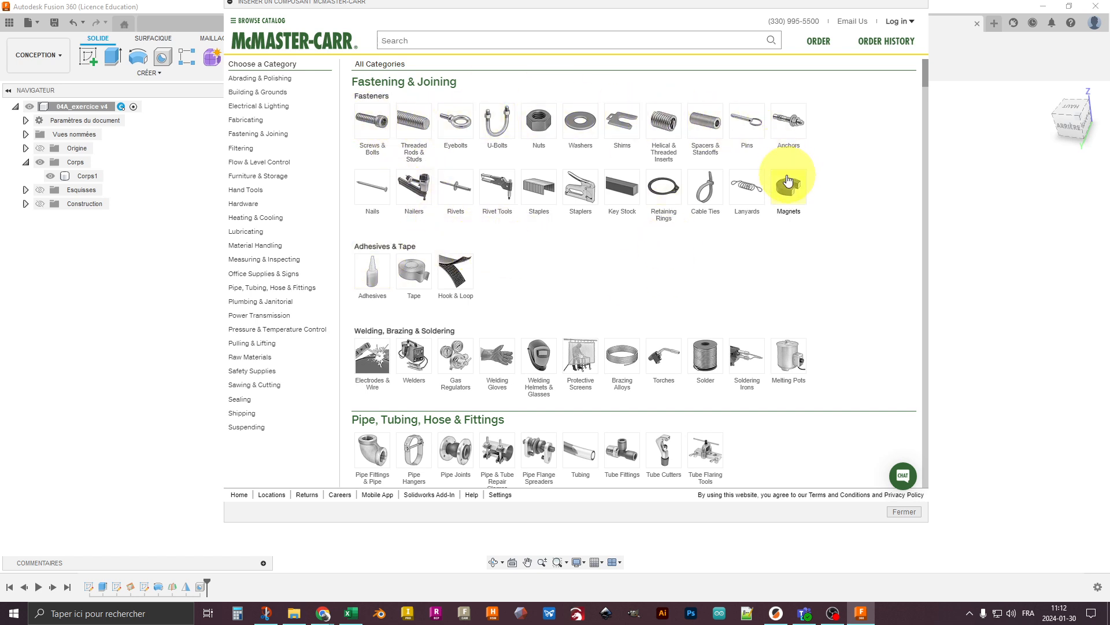
# Step: Browse the McMaster-Carr catalogue categories, from fasteners through power transmission, hydraulics and pneumatics
pyautogui.scroll(-1, 463, 231)
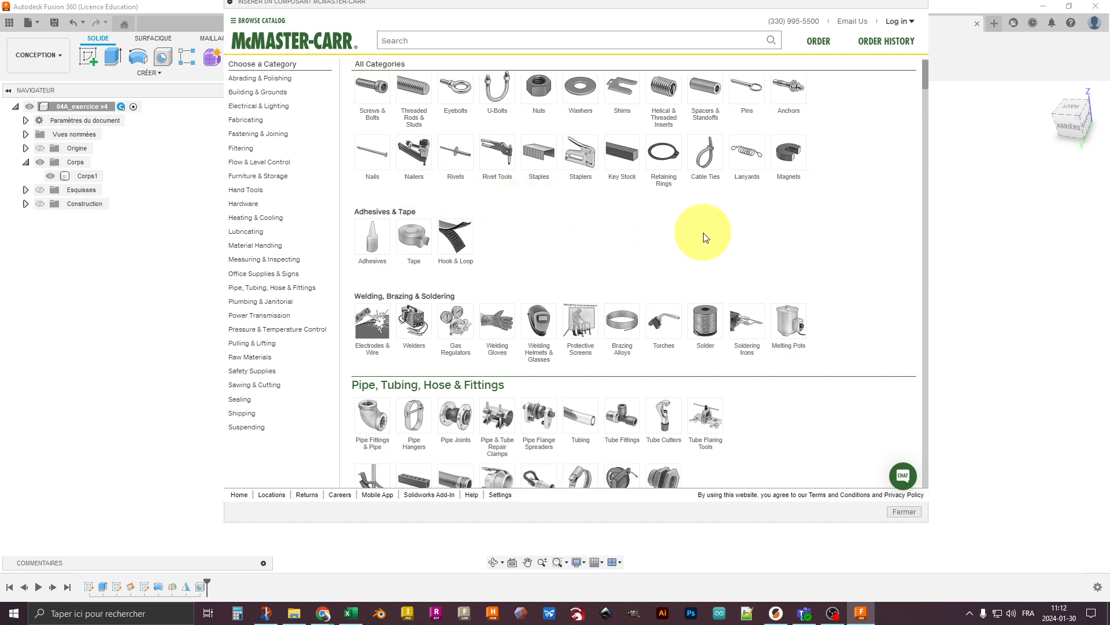
pyautogui.scroll(-2, 711, 234)
pyautogui.scroll(-1, 797, 333)
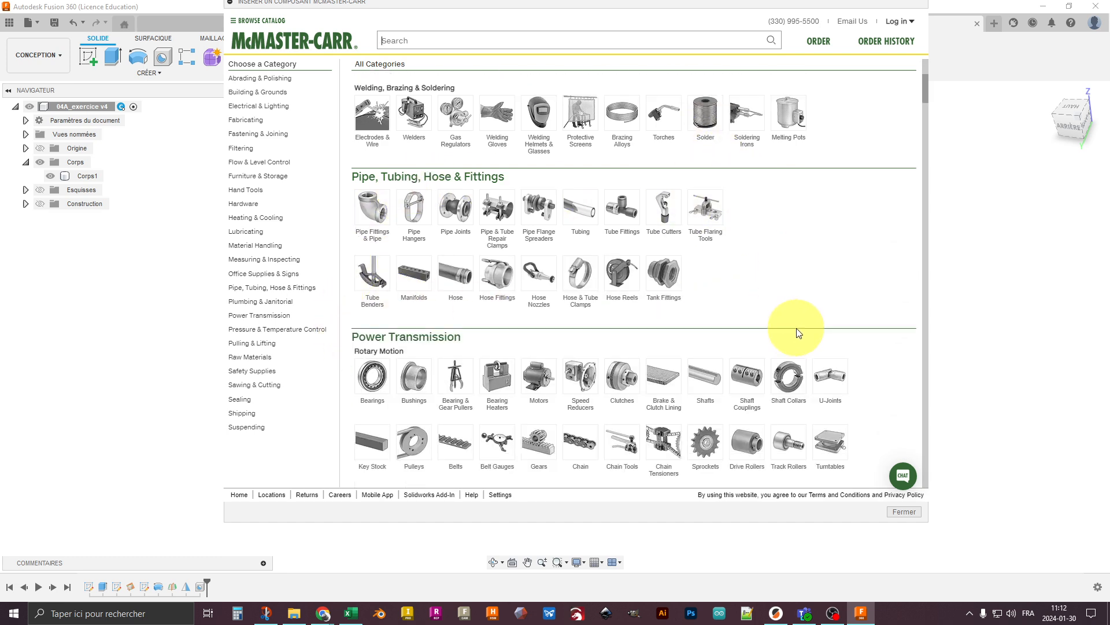
pyautogui.scroll(-2, 810, 324)
pyautogui.scroll(-2, 454, 305)
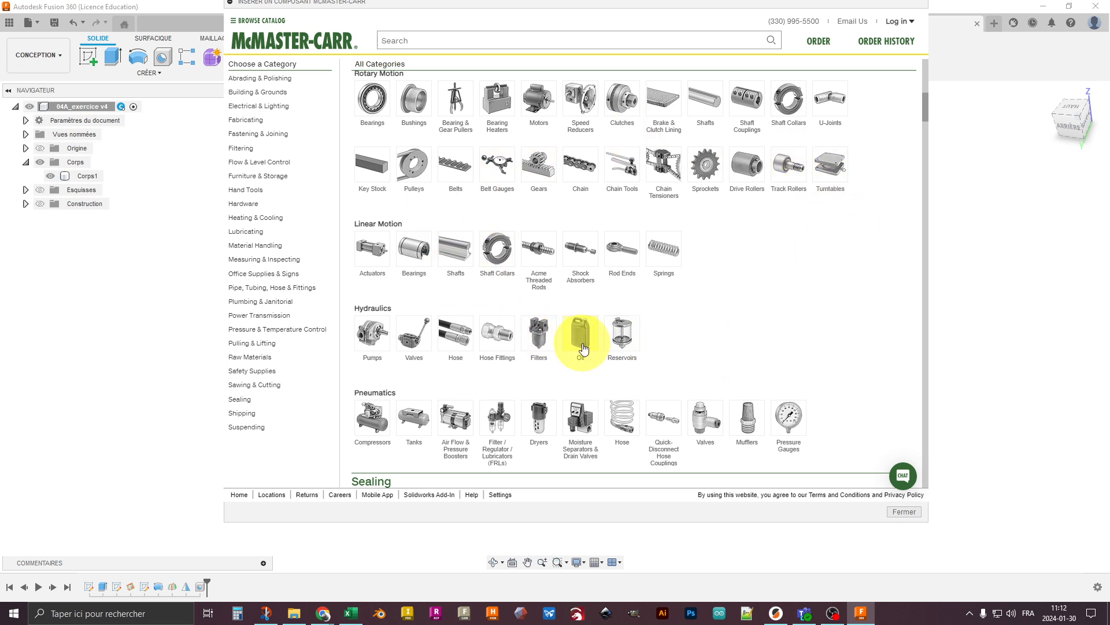
pyautogui.scroll(10, 732, 359)
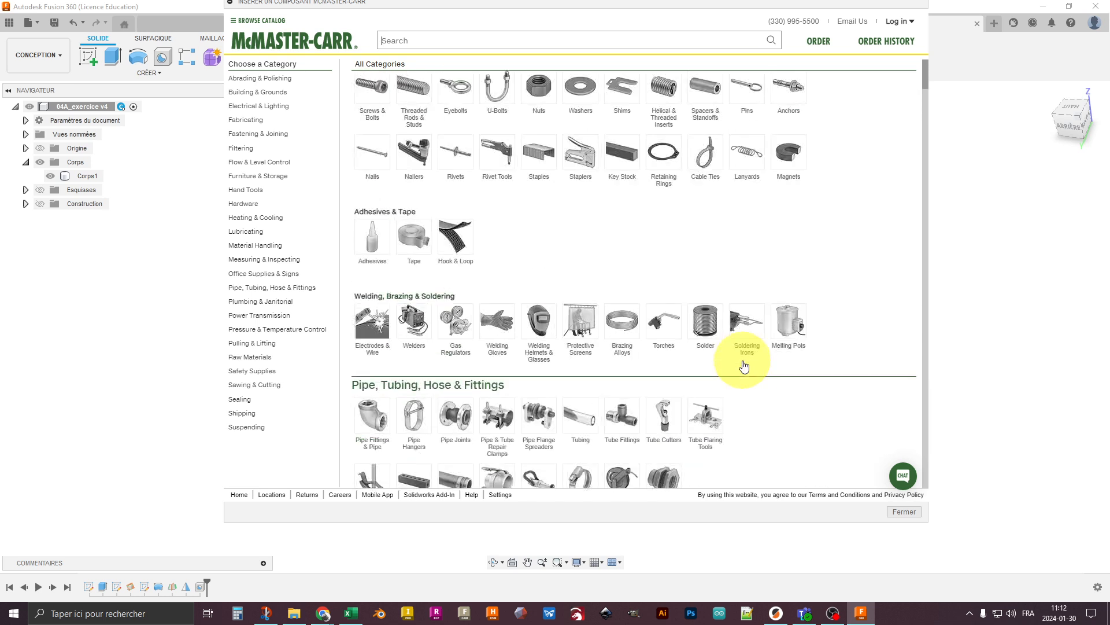
pyautogui.scroll(1, 745, 366)
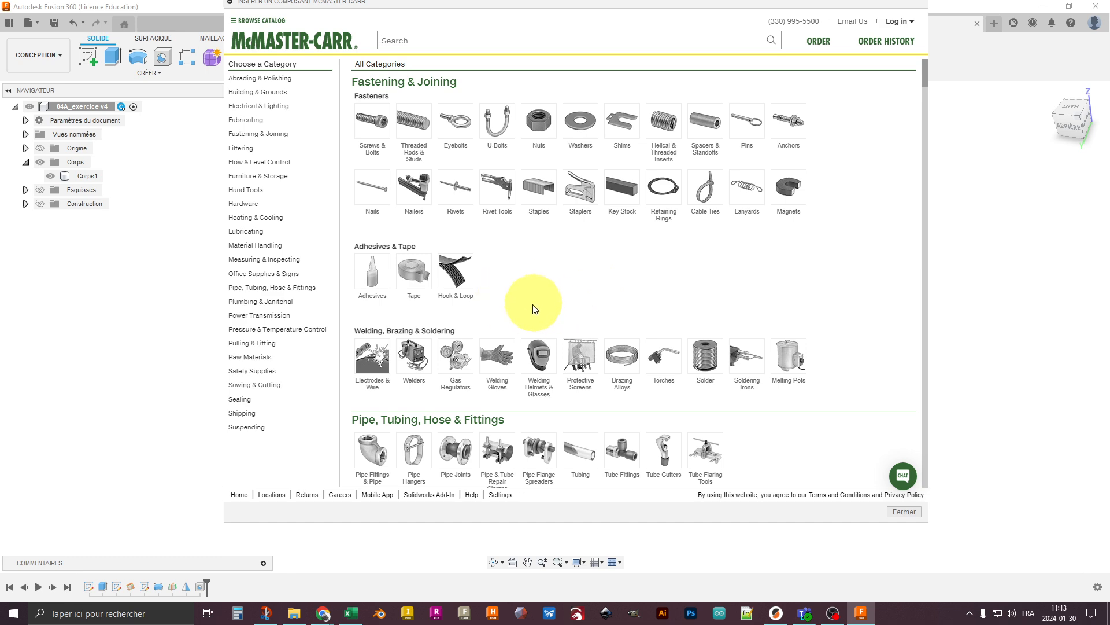
# Step: Open the hex nuts within the Nuts category and filter them to metric with thread size M12
pyautogui.click(539, 122)
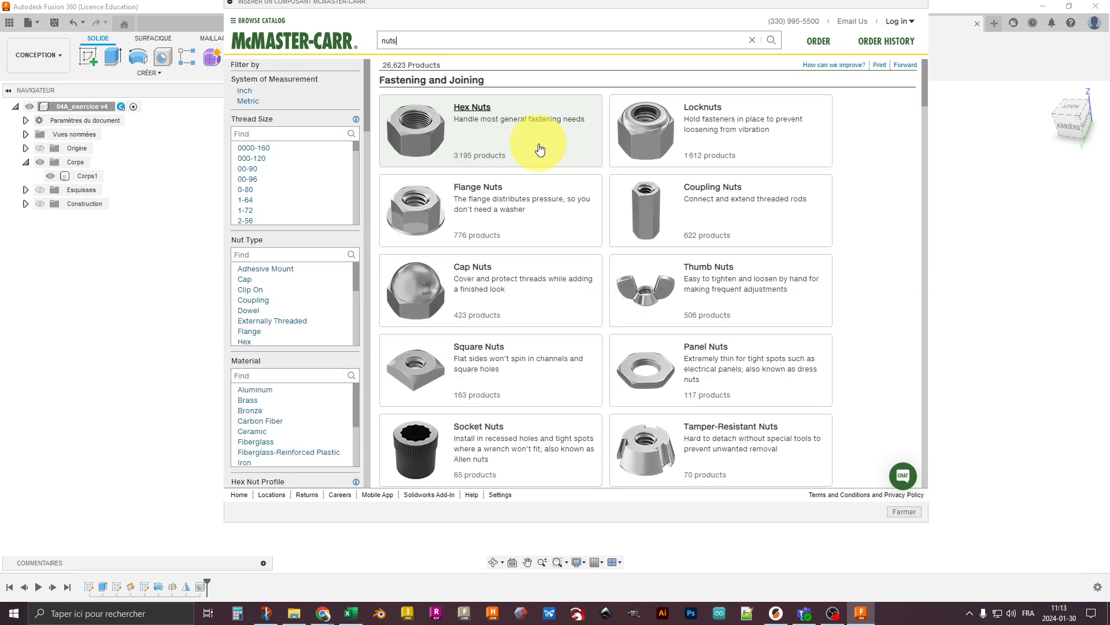
pyautogui.click(434, 127)
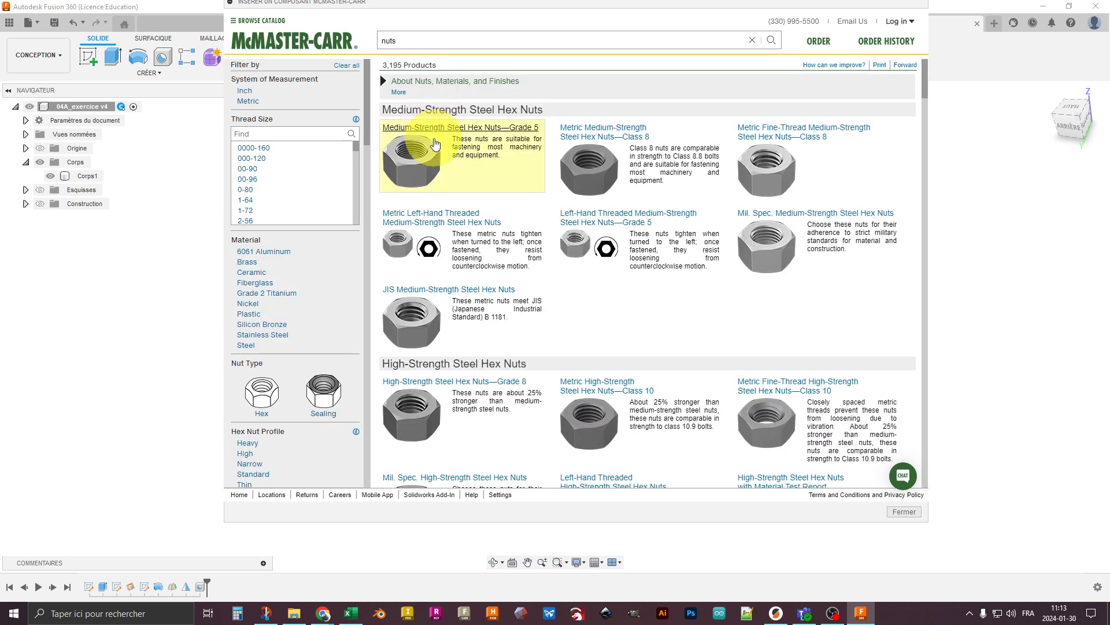
pyautogui.click(247, 103)
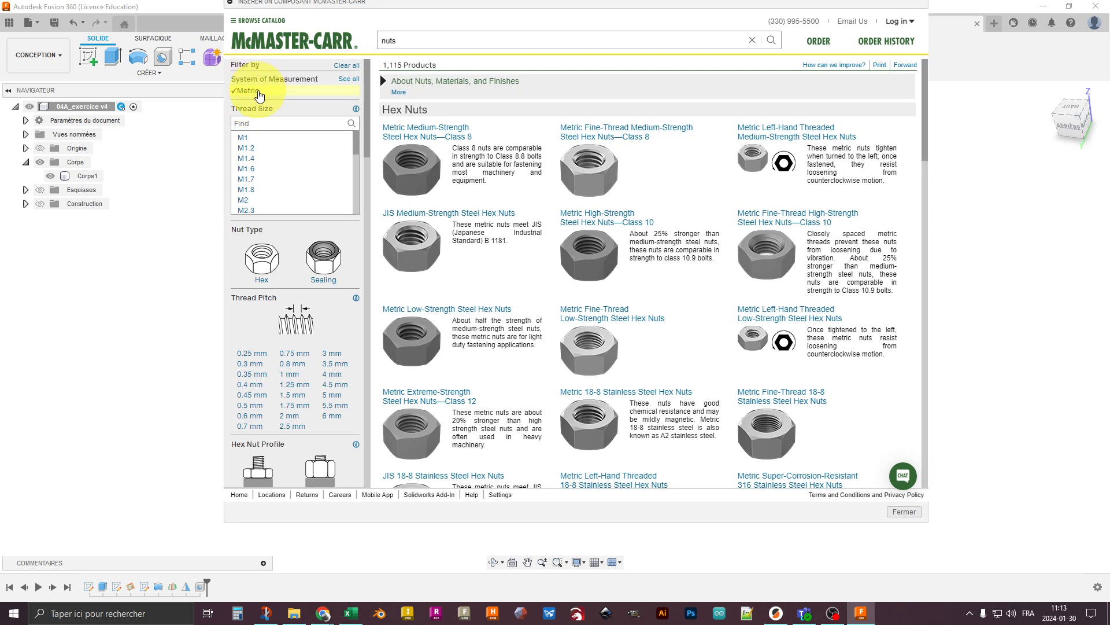
pyautogui.scroll(-1, 268, 142)
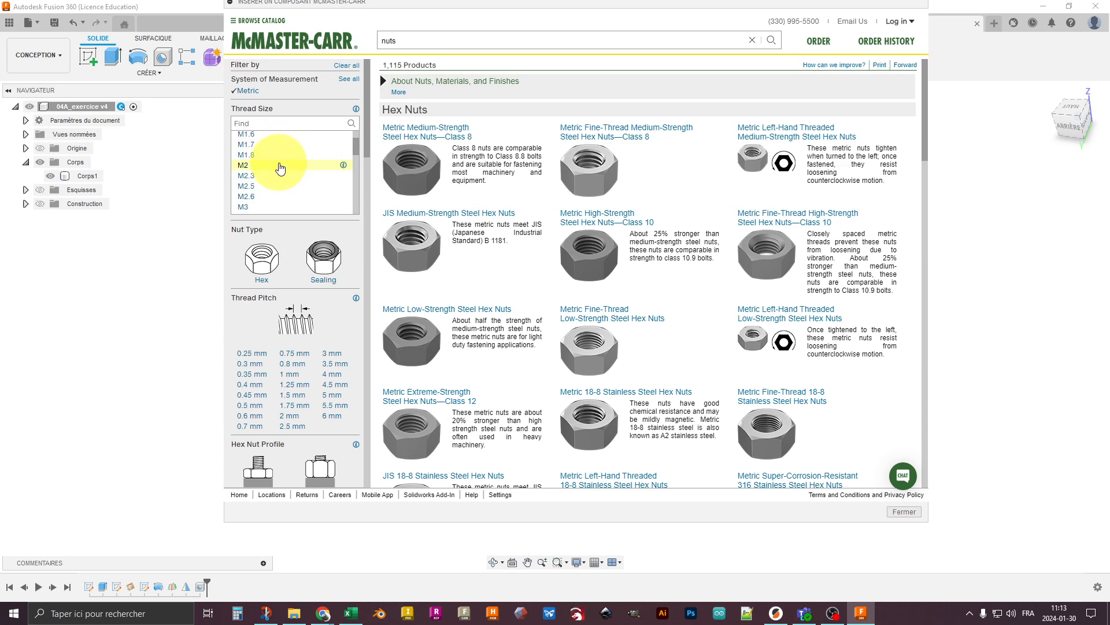
pyautogui.scroll(-1, 281, 168)
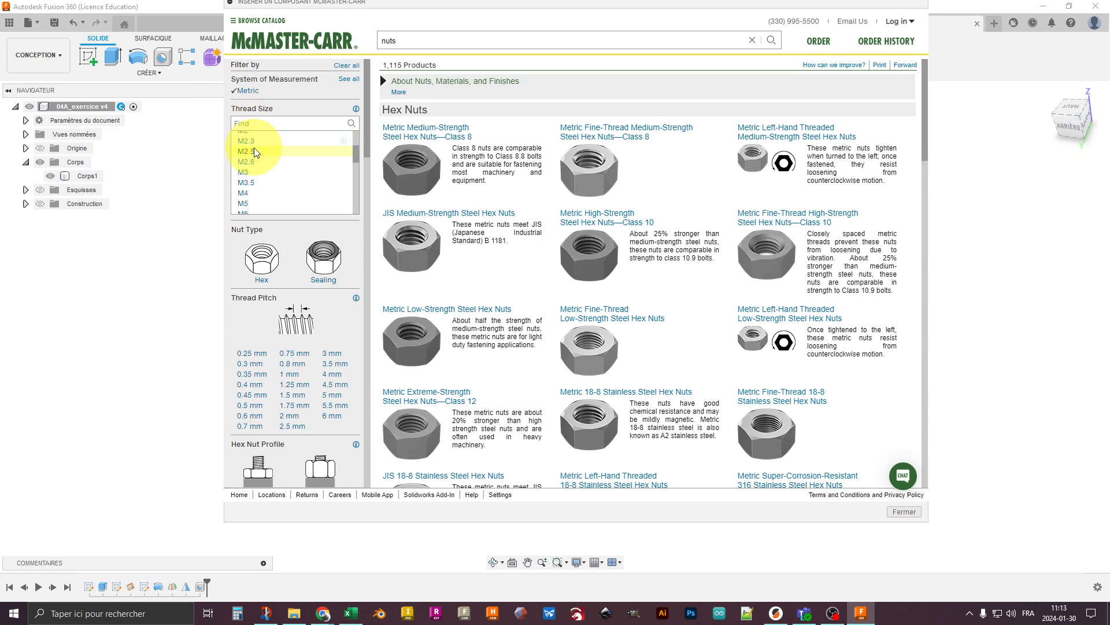
pyautogui.scroll(-3, 266, 155)
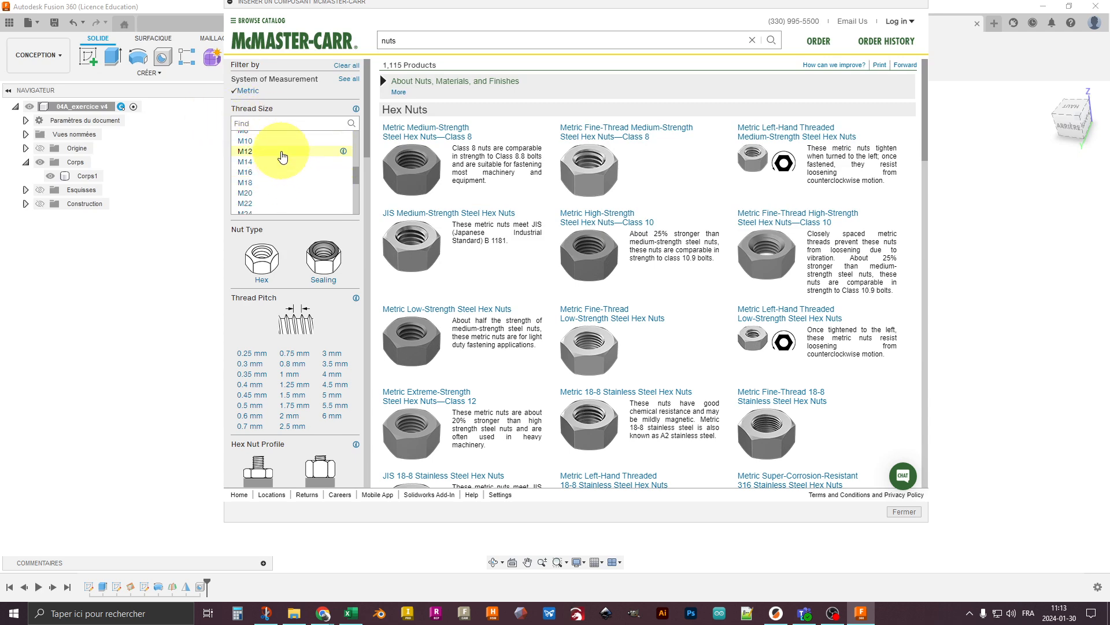
pyautogui.click(245, 151)
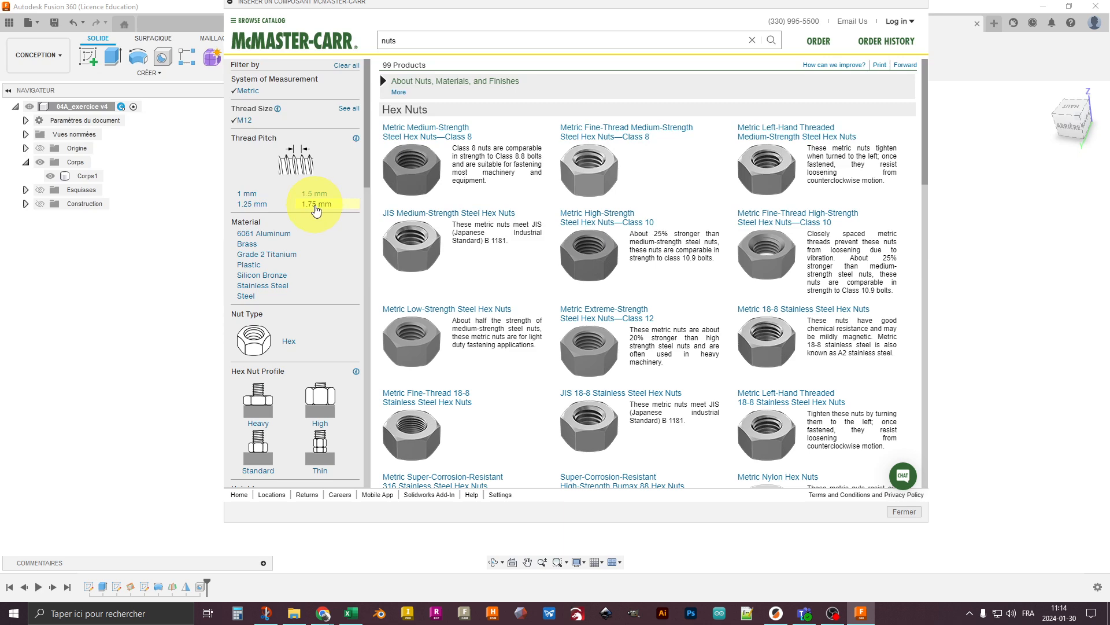
# Step: Narrow the hex nuts to a 1.75 mm thread pitch, stainless steel material and Standard profile
pyautogui.click(316, 210)
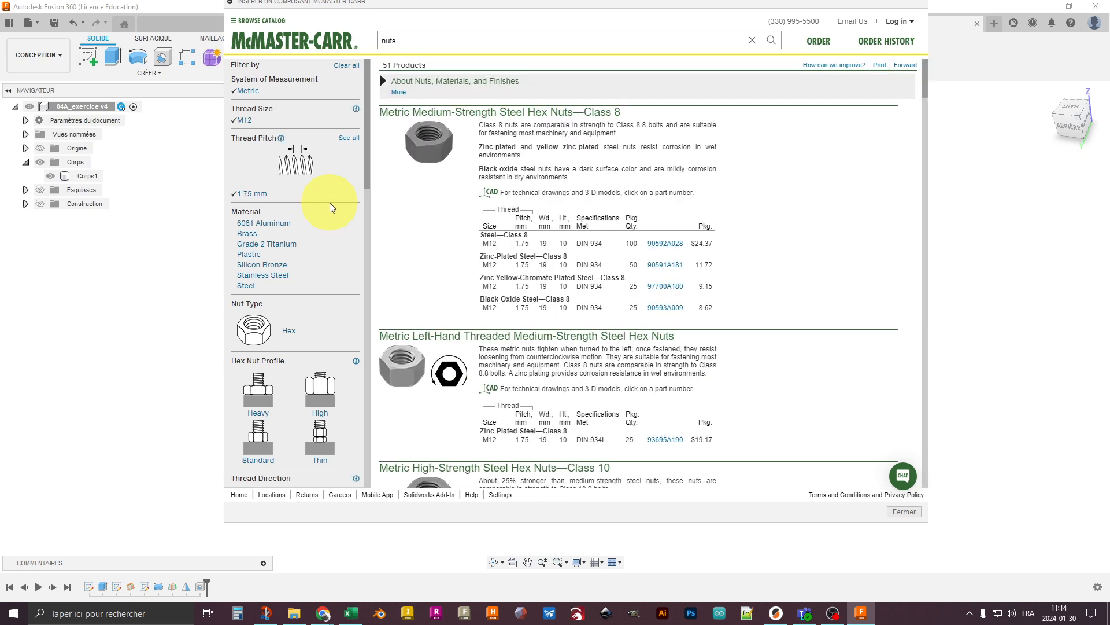
pyautogui.click(294, 276)
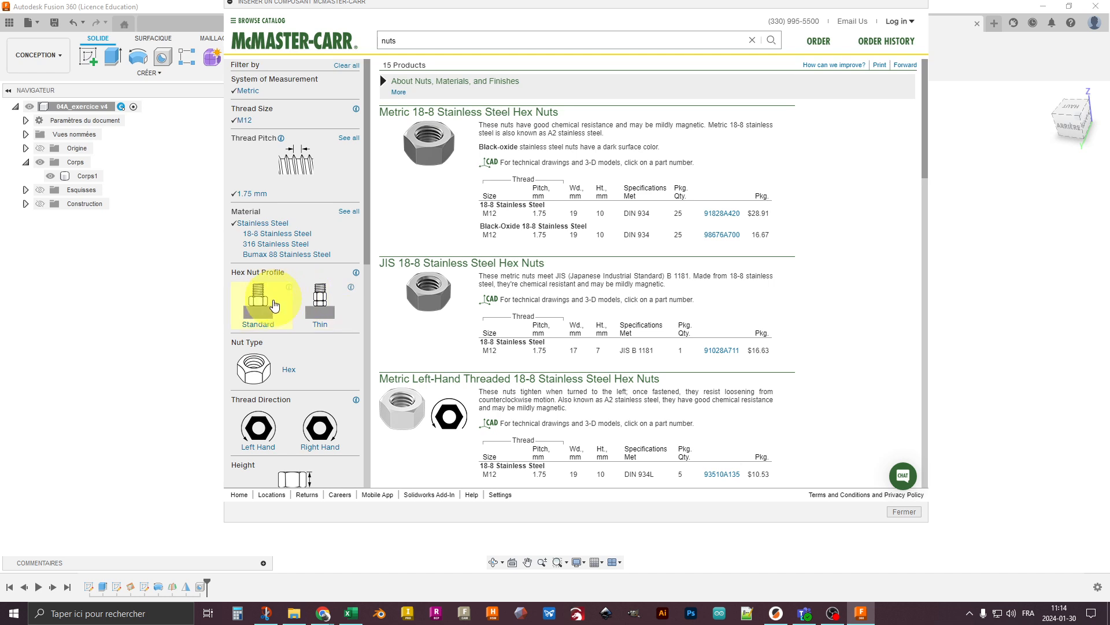
pyautogui.click(258, 306)
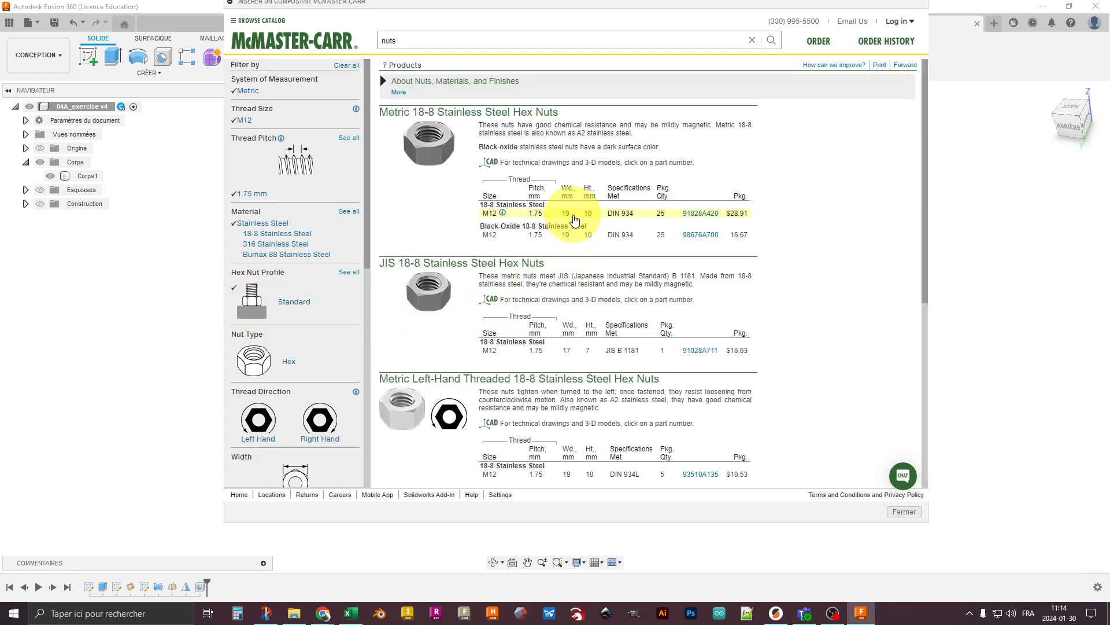
# Step: Select the plain 18-8 stainless steel M12 nut 91828A420 and set its CAD format to 3-D STEP
pyautogui.click(554, 216)
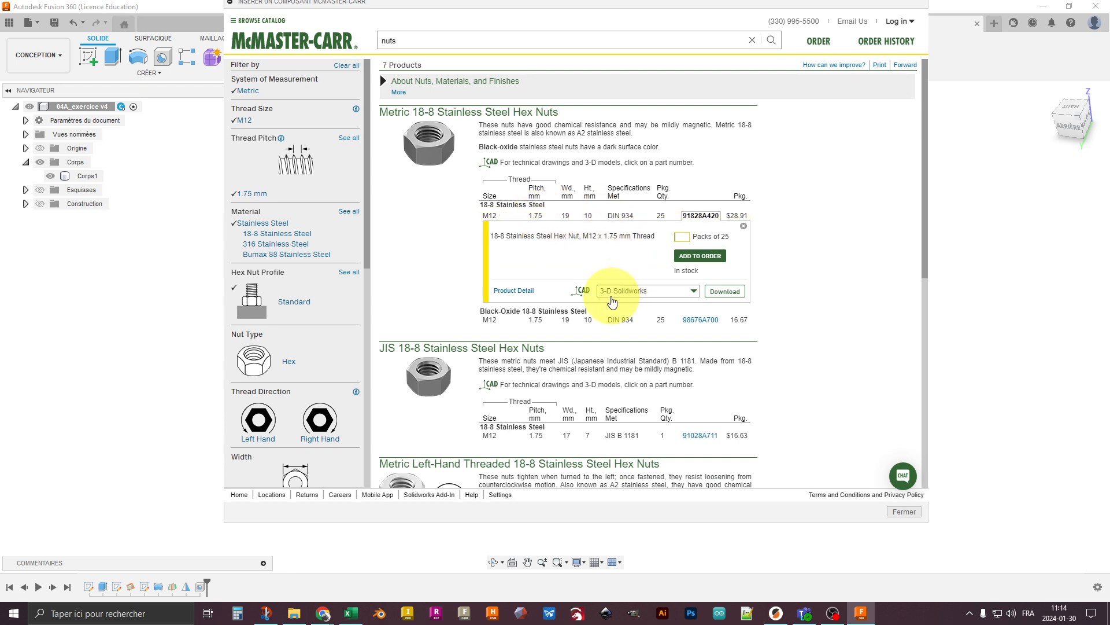
pyautogui.click(602, 292)
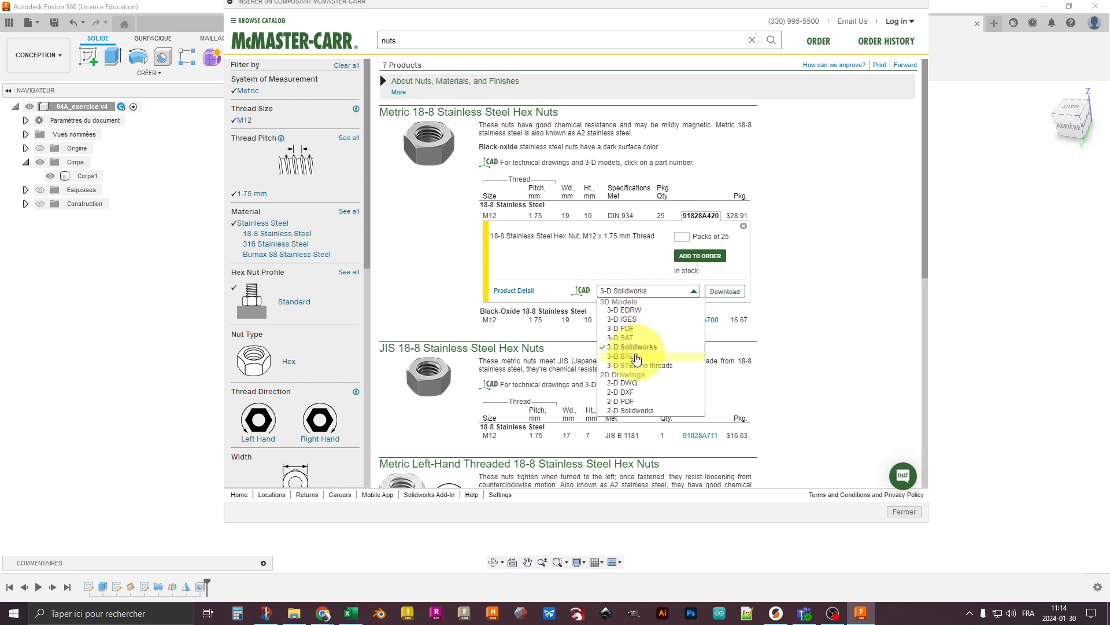
pyautogui.click(630, 355)
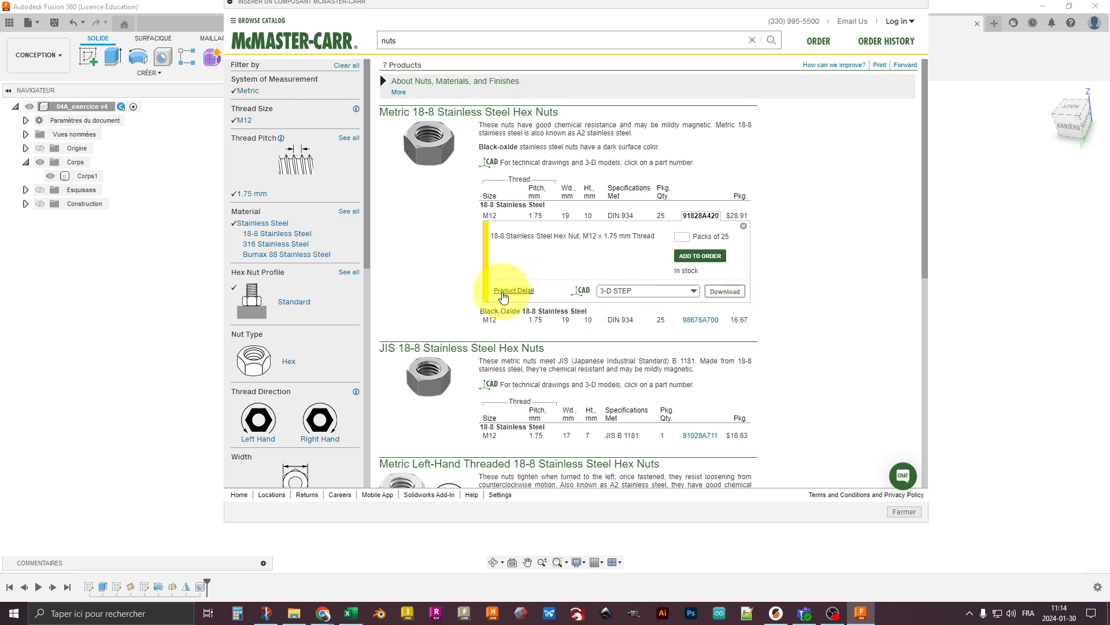
# Step: Open the nut's product detail page and display its 2-D PDF drawing
pyautogui.click(514, 290)
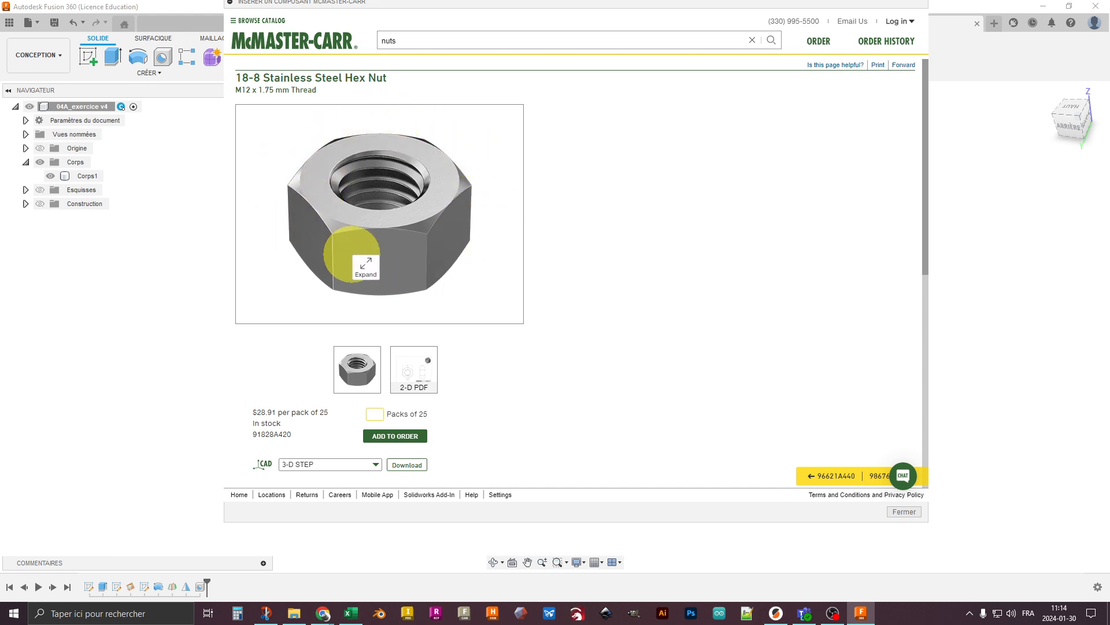
pyautogui.scroll(-1, 358, 260)
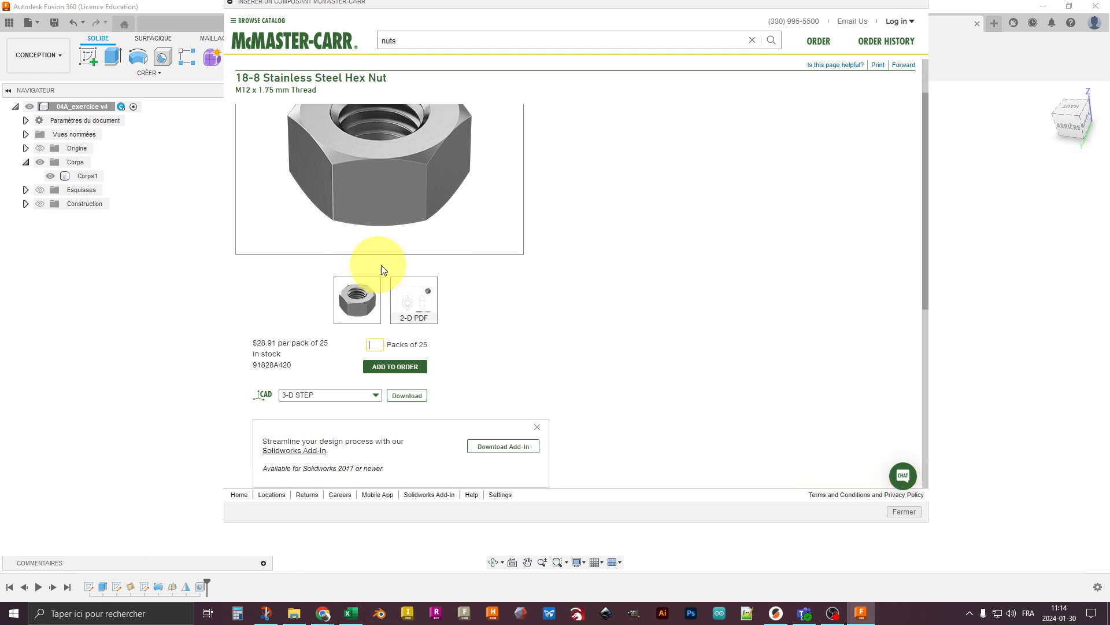
pyautogui.click(412, 317)
pyautogui.scroll(1, 413, 341)
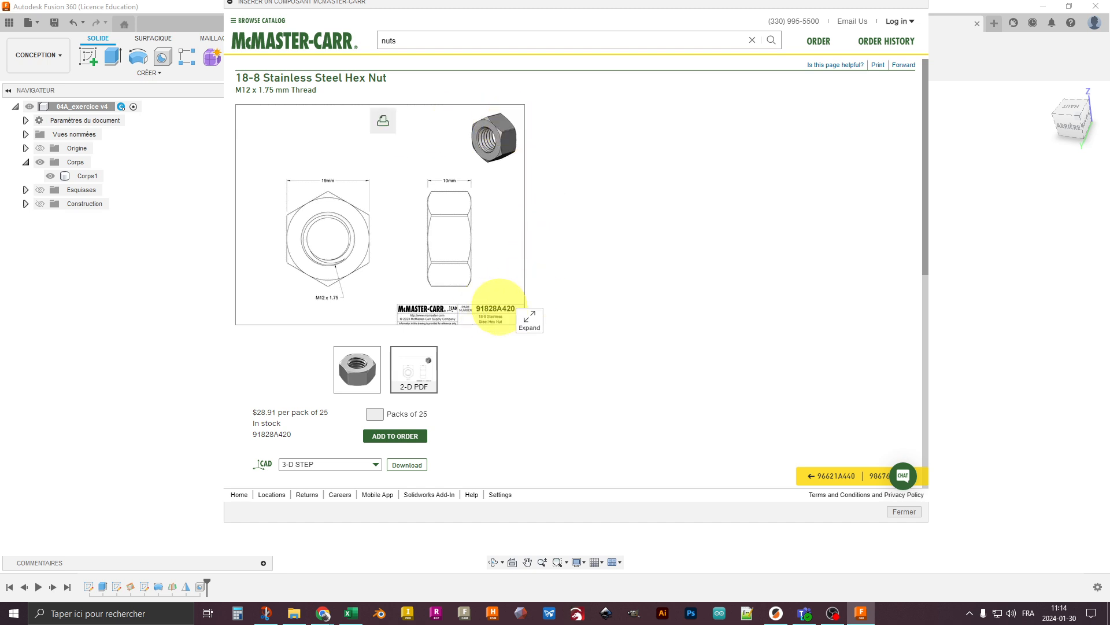
# Step: Review the nut's specification table, including material, thread, width, height and applicable standard
pyautogui.scroll(-1, 554, 338)
pyautogui.scroll(-2, 554, 338)
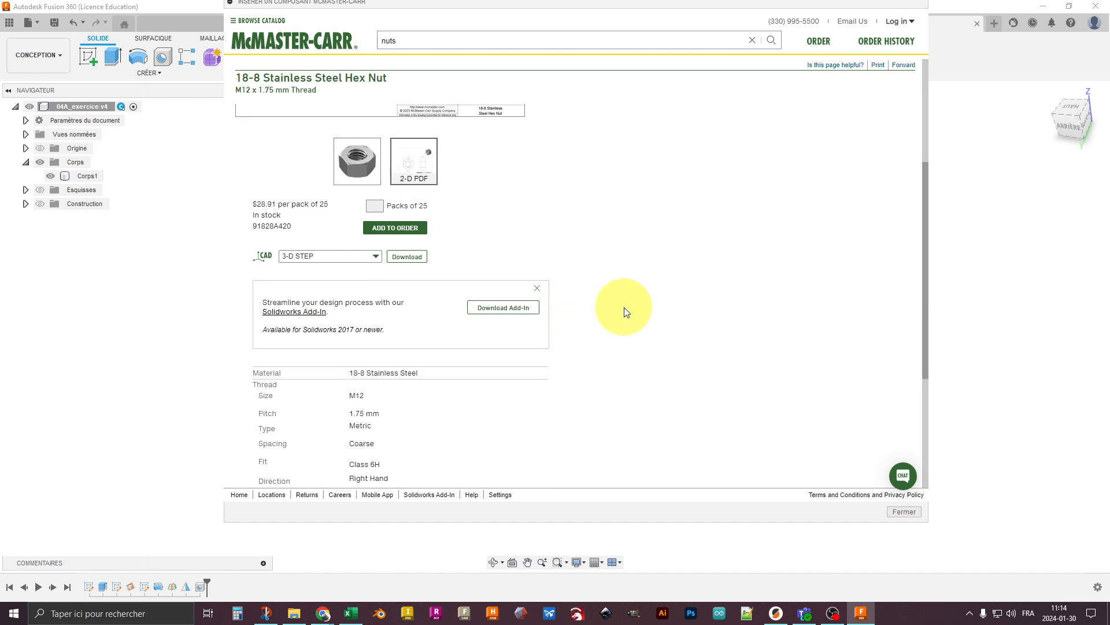
pyautogui.scroll(-1, 625, 312)
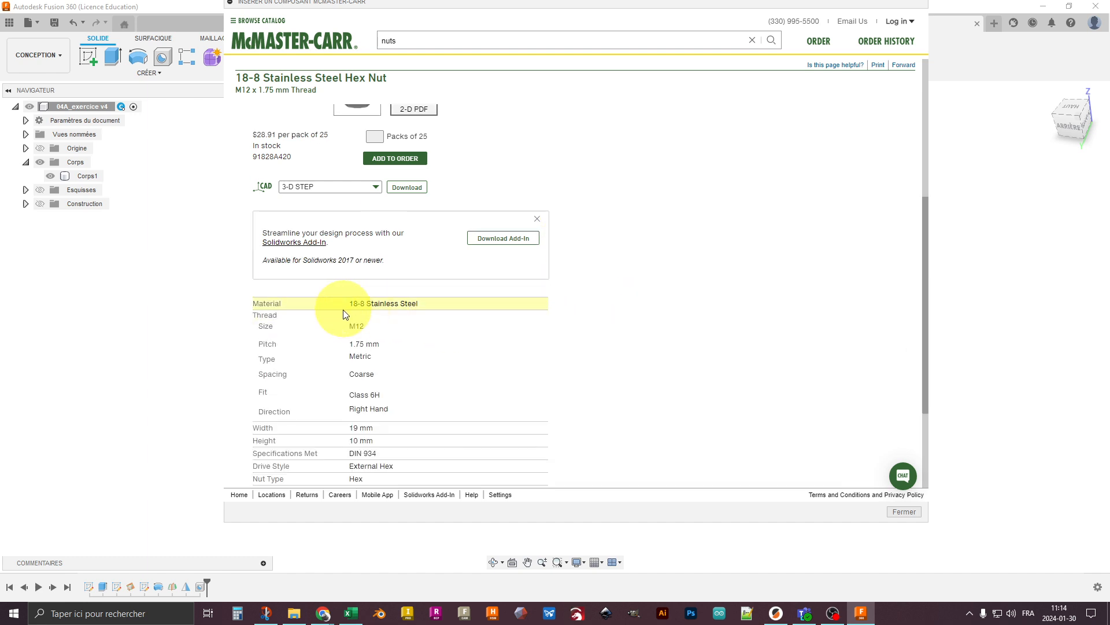
pyautogui.scroll(-1, 428, 370)
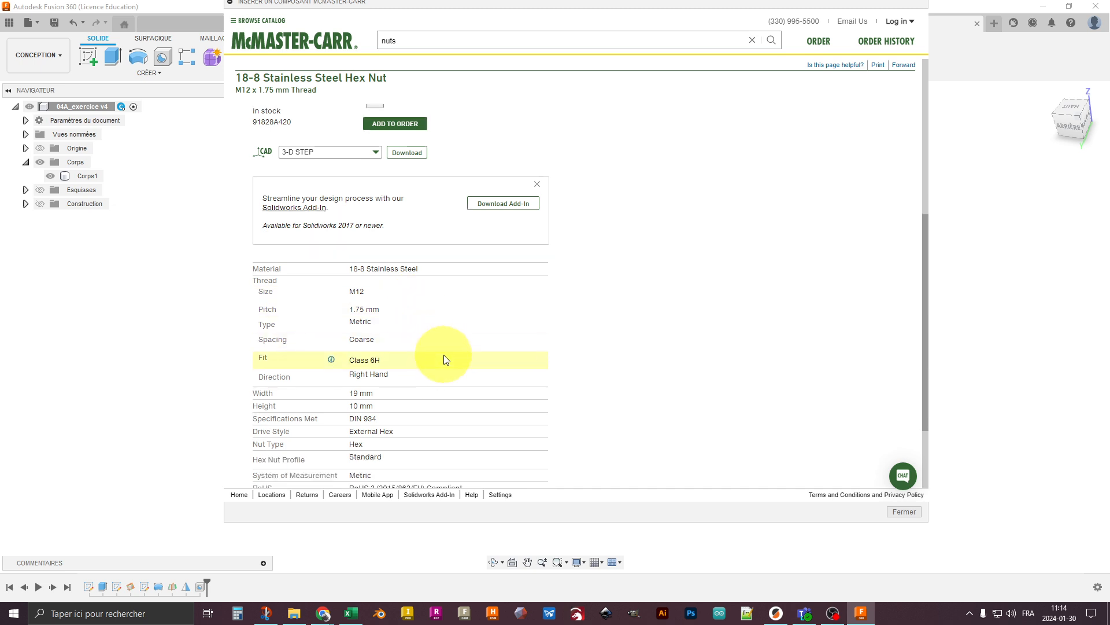
pyautogui.scroll(-1, 446, 364)
pyautogui.scroll(-1, 449, 369)
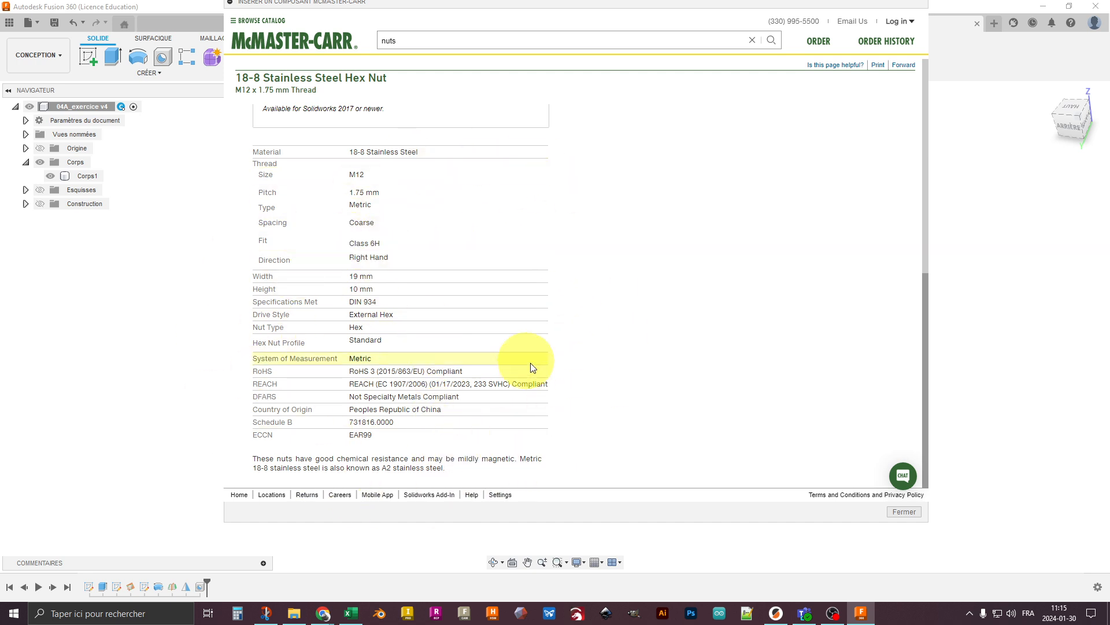
pyautogui.scroll(2, 532, 368)
pyautogui.scroll(5, 538, 370)
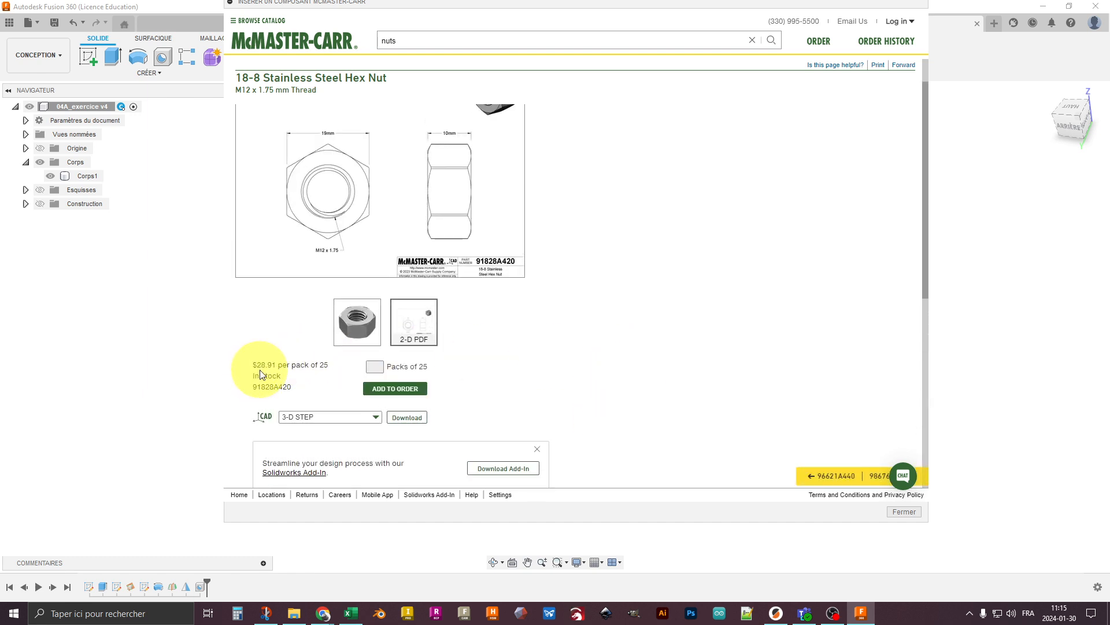
# Step: Highlight the nut's pack price on the product detail page
pyautogui.moveTo(259, 366); pyautogui.dragTo(327, 368)
pyautogui.click(325, 377)
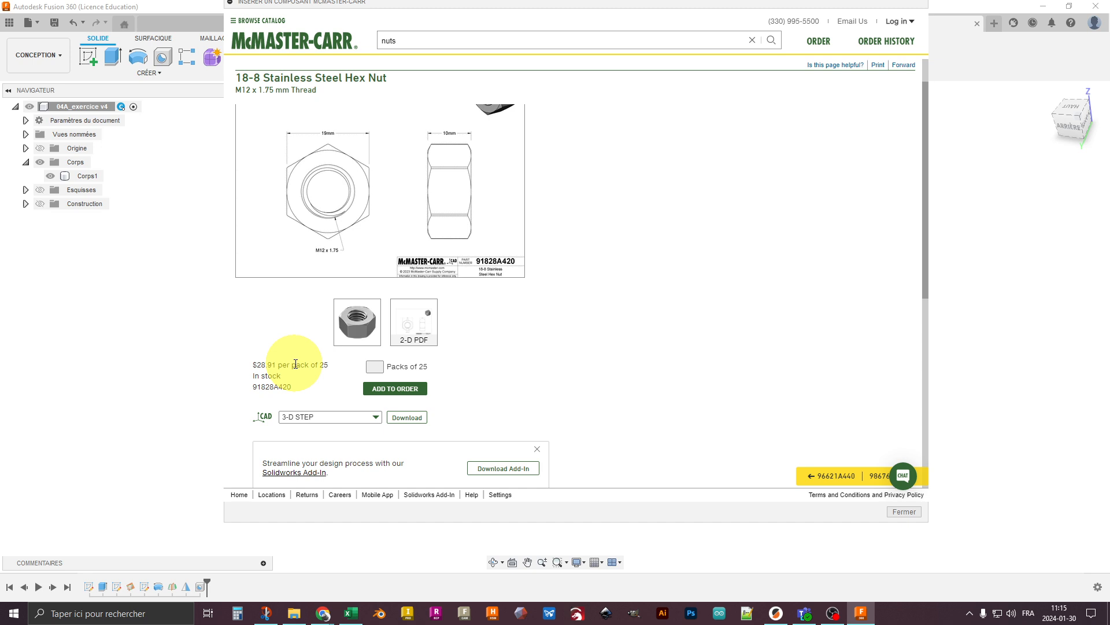
pyautogui.moveTo(295, 364); pyautogui.dragTo(258, 373)
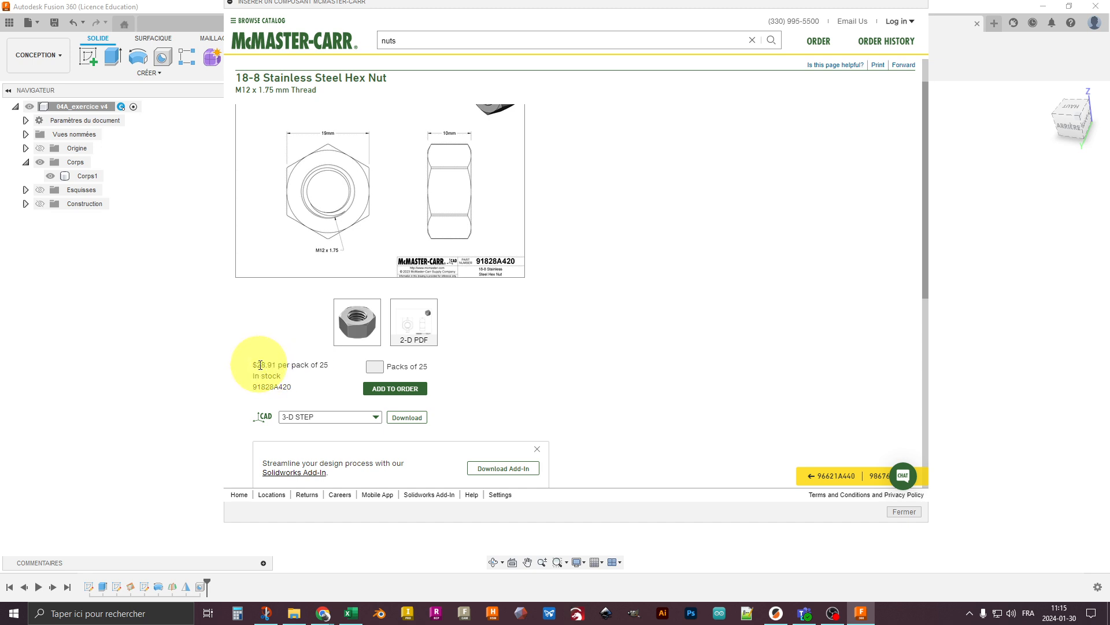
pyautogui.doubleClick(260, 365)
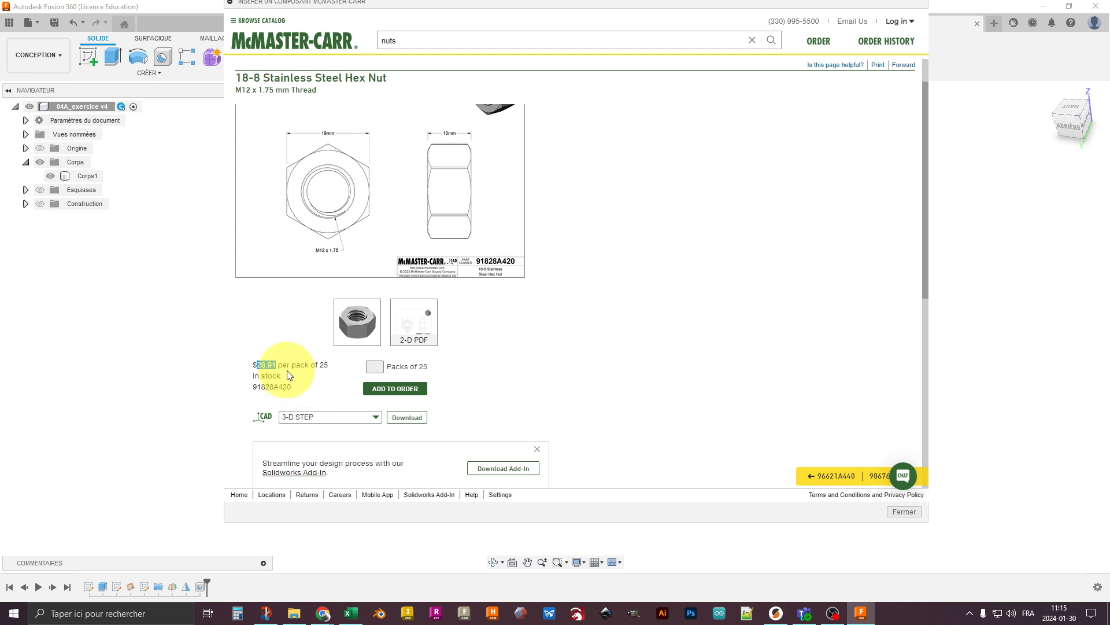
# Step: Insert the 3-D STEP nut into the design and move it freely about 3.5 mm in X and 22.8 mm in Y
pyautogui.scroll(-2, 285, 369)
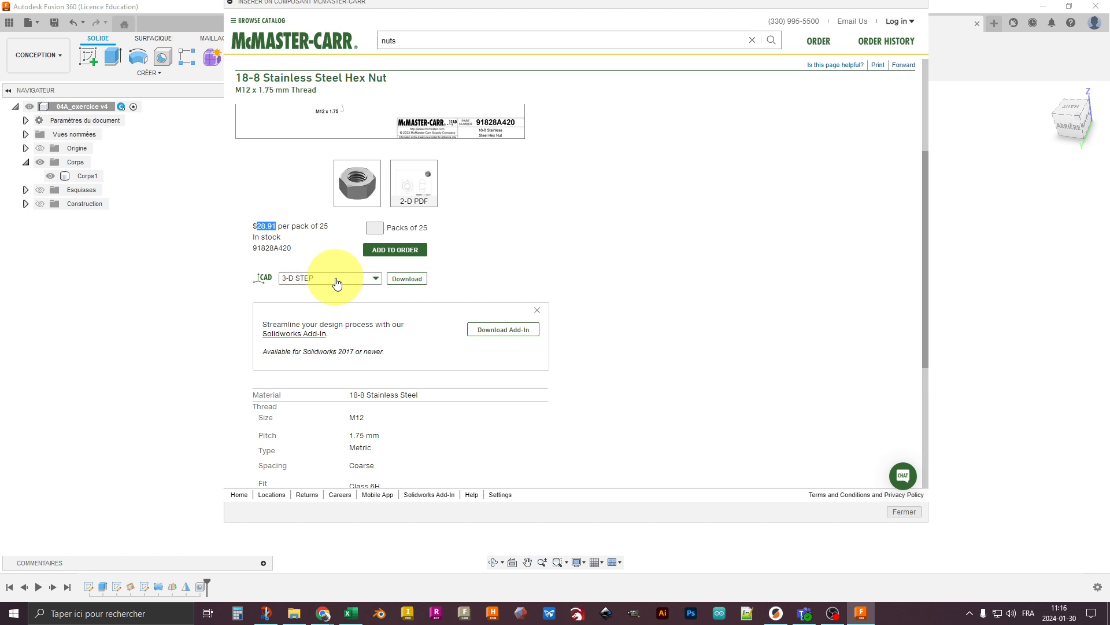
pyautogui.click(403, 280)
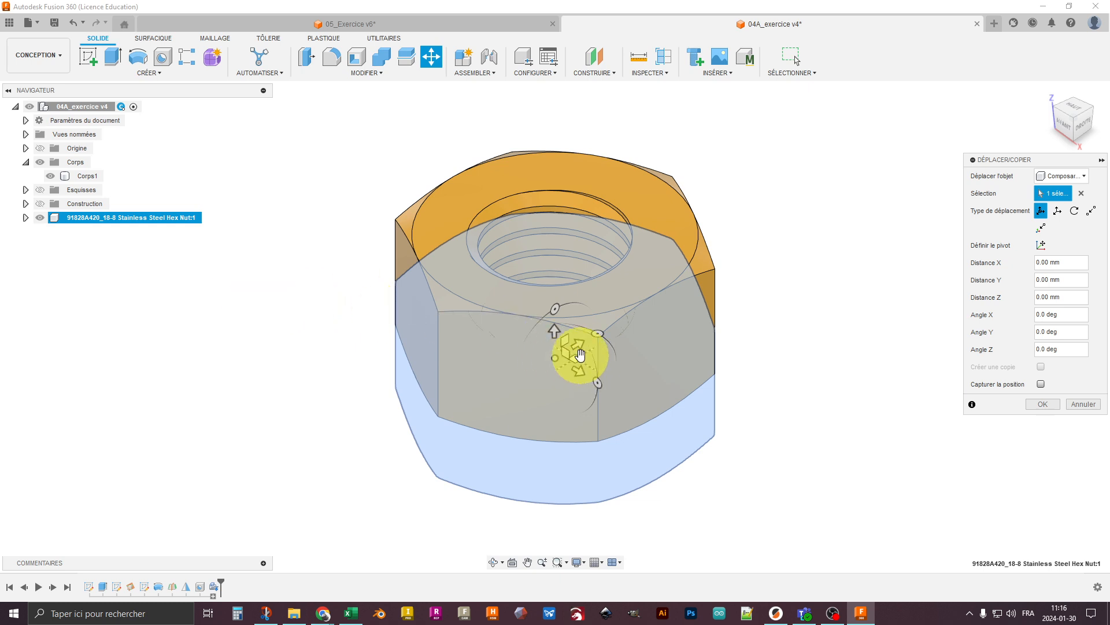
pyautogui.moveTo(578, 355); pyautogui.dragTo(855, 243)
pyautogui.keyDown('shift'); pyautogui.moveTo(832, 344); pyautogui.dragTo(563, 443, button='middle'); pyautogui.keyUp('shift')
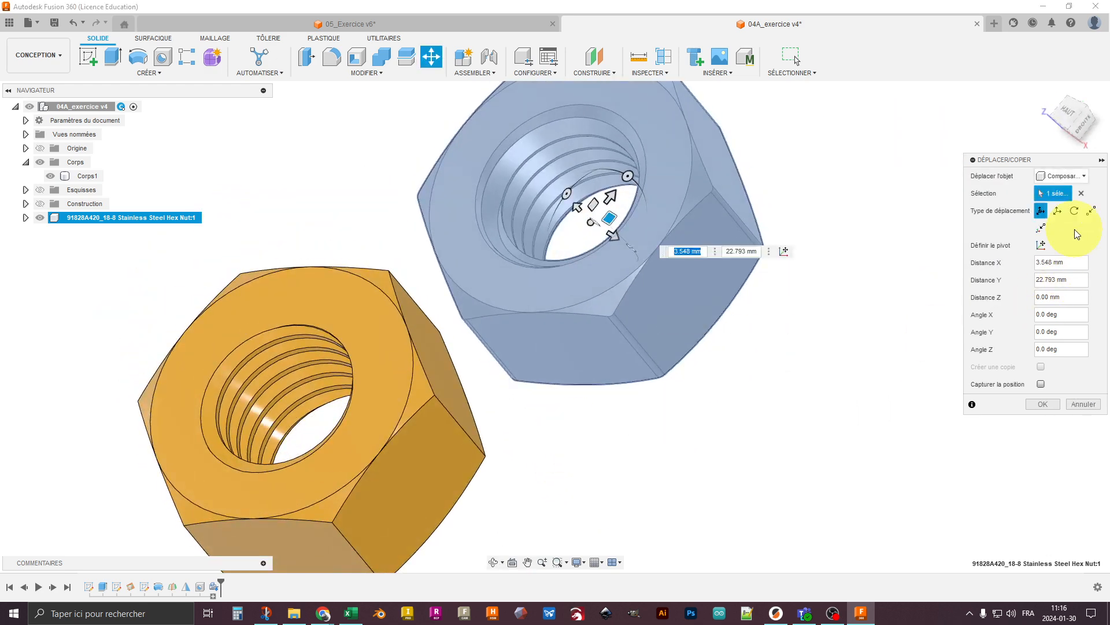
# Step: Move the imported nut point to point from its upper chamfer circle onto the matching circle of the modelled nut, and compare both
pyautogui.click(1091, 211)
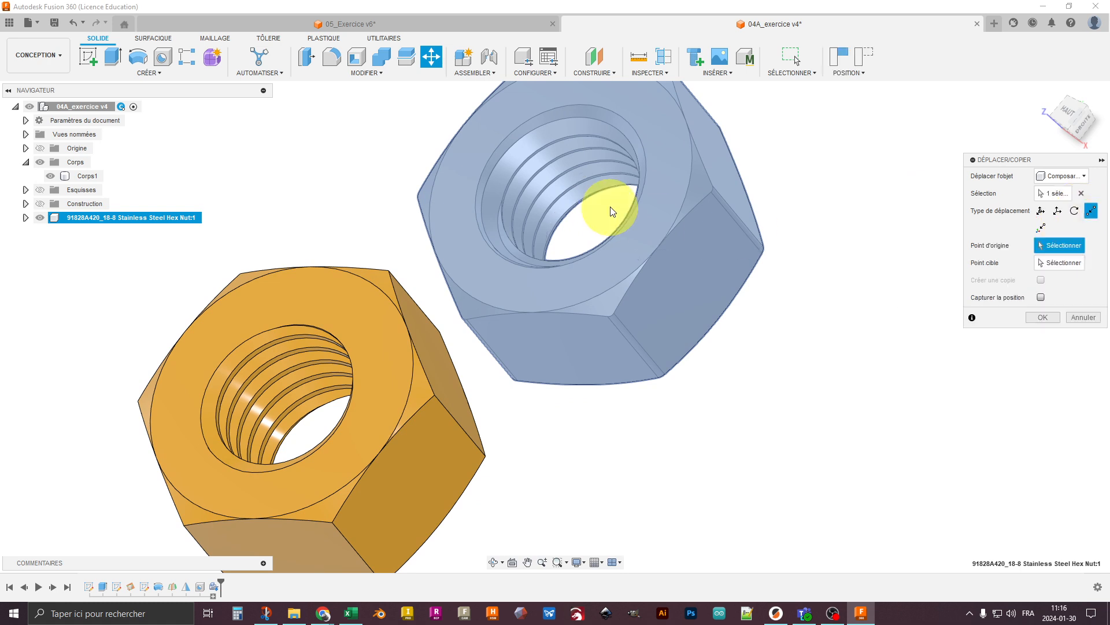
pyautogui.click(687, 198)
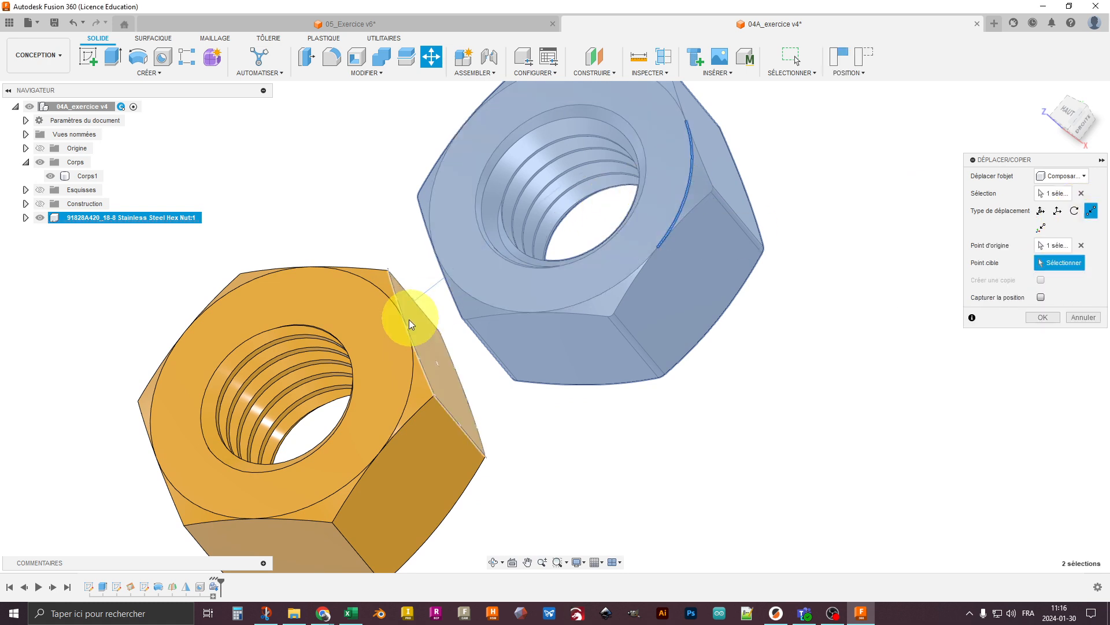
pyautogui.click(382, 290)
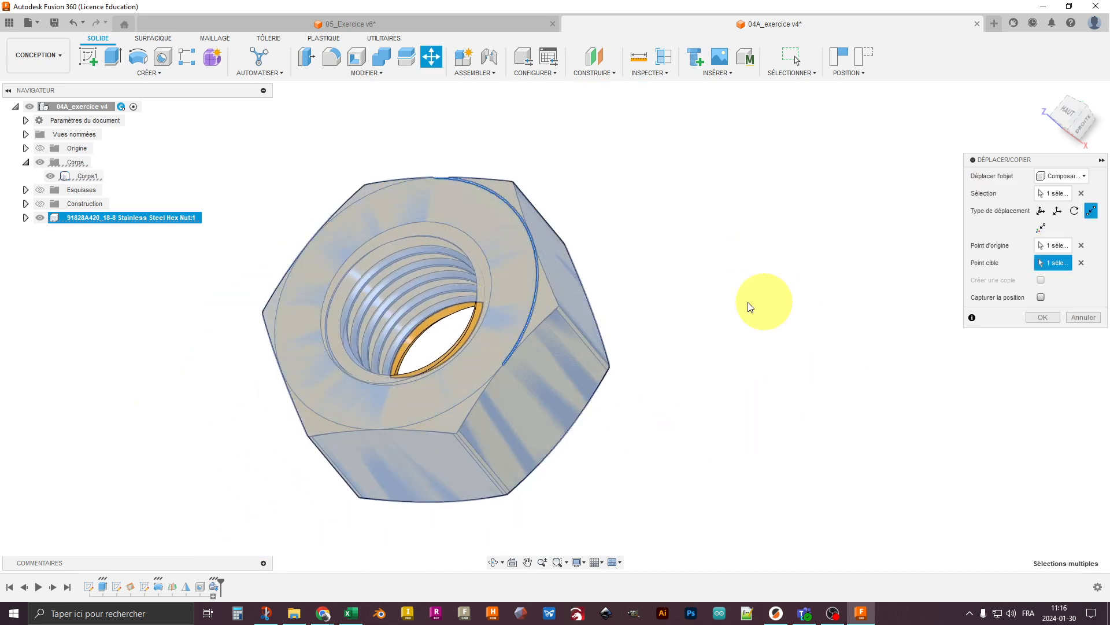
pyautogui.keyDown('shift'); pyautogui.moveTo(613, 441); pyautogui.dragTo(523, 458, button='middle'); pyautogui.keyUp('shift')
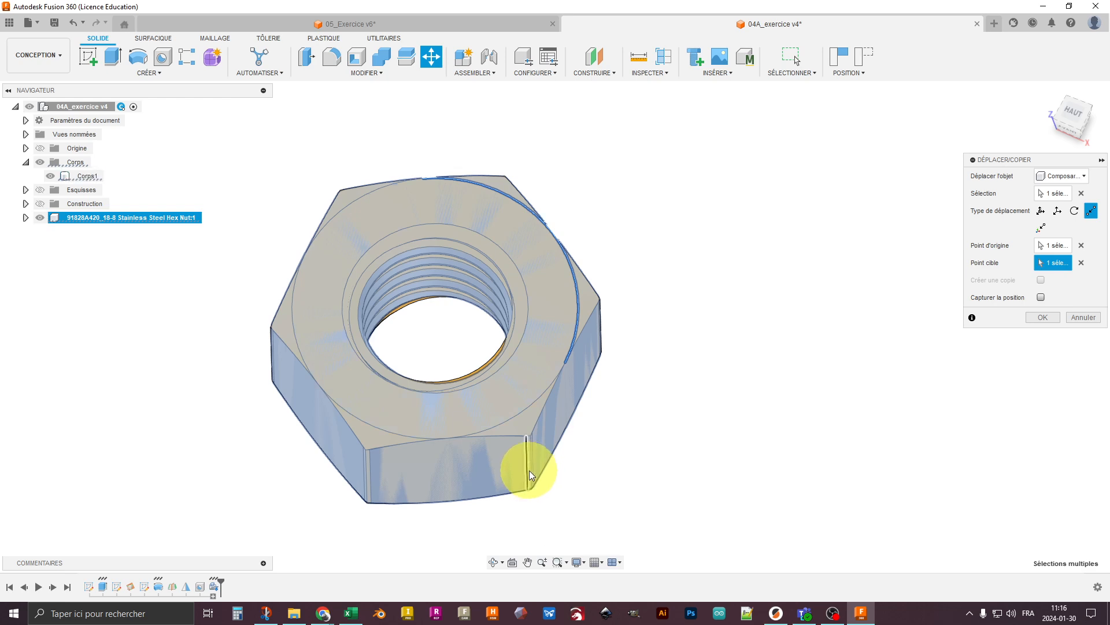
pyautogui.scroll(5, 529, 475)
pyautogui.scroll(-4, 548, 471)
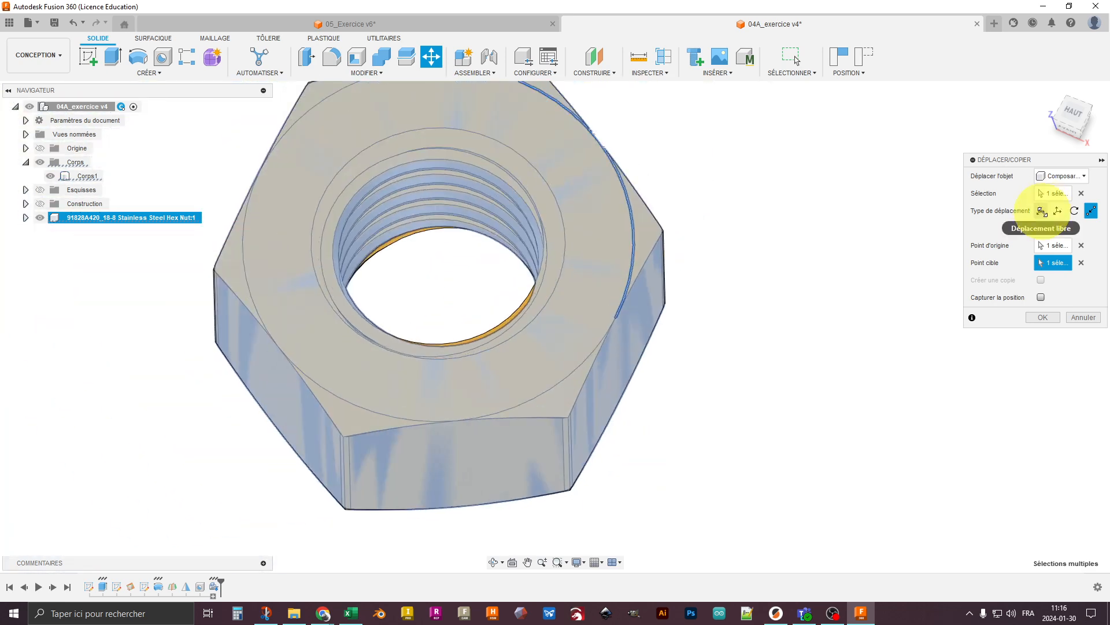
# Step: Move the imported nut freely off the modelled nut, about 19.5 mm in X and 11.6 mm in Y, and apply the move
pyautogui.click(1040, 210)
pyautogui.moveTo(461, 278); pyautogui.dragTo(927, 242)
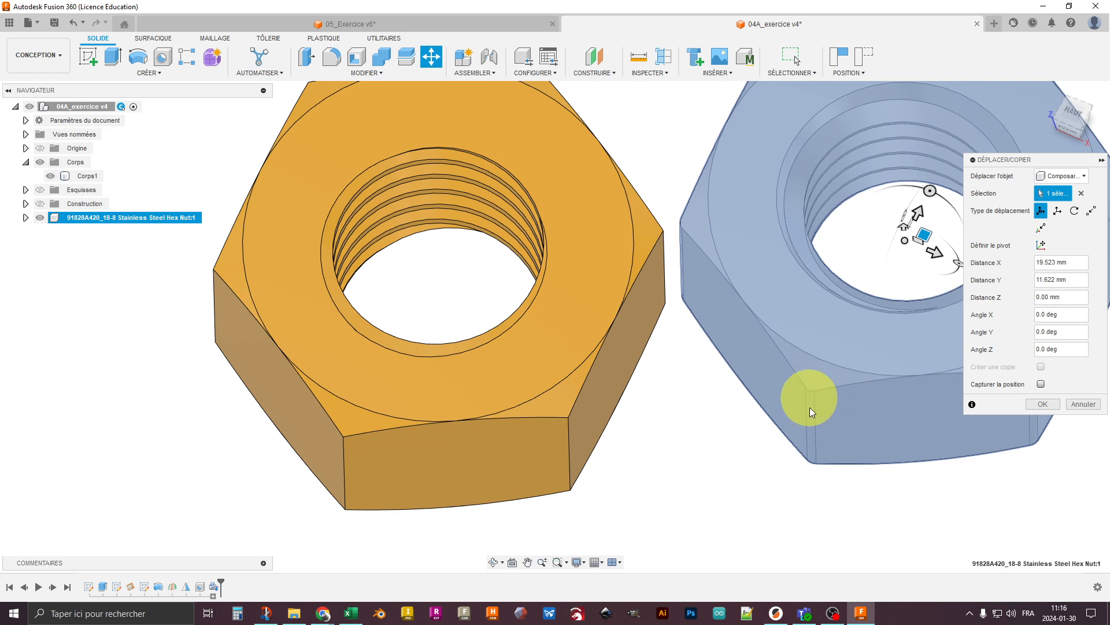
pyautogui.keyDown('shift'); pyautogui.moveTo(937, 518); pyautogui.dragTo(724, 325, button='middle'); pyautogui.keyUp('shift')
pyautogui.scroll(-3, 724, 325)
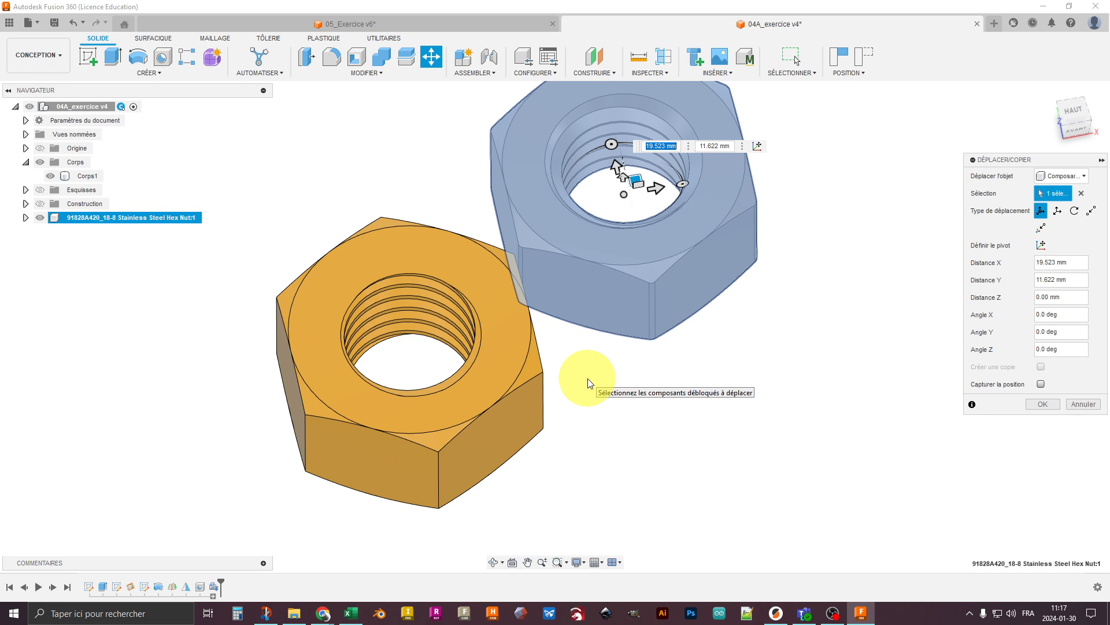
pyautogui.click(1042, 404)
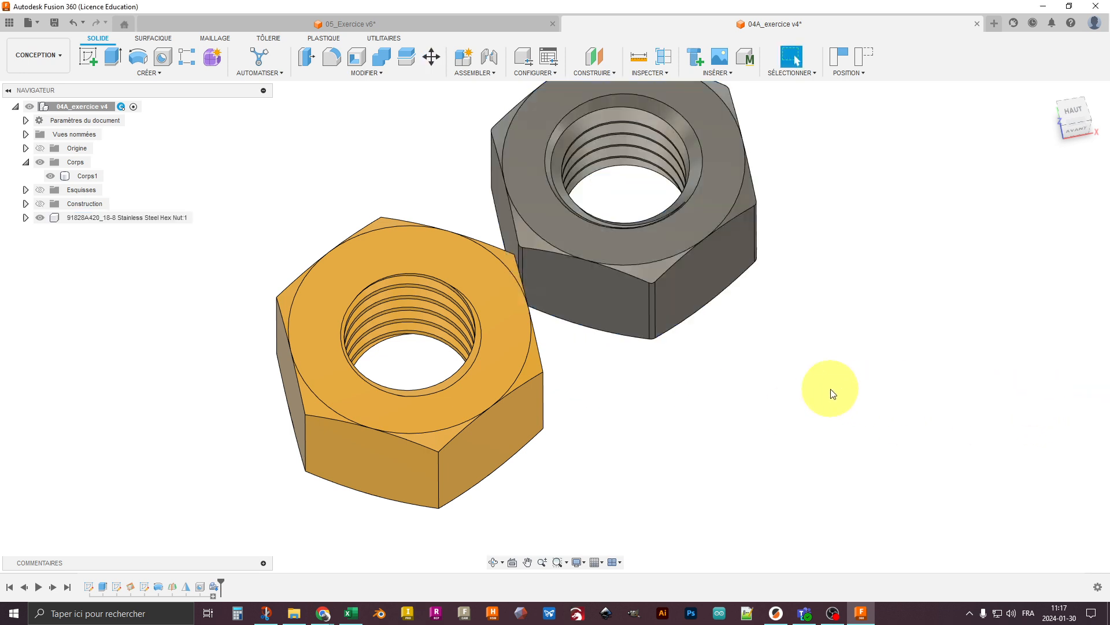